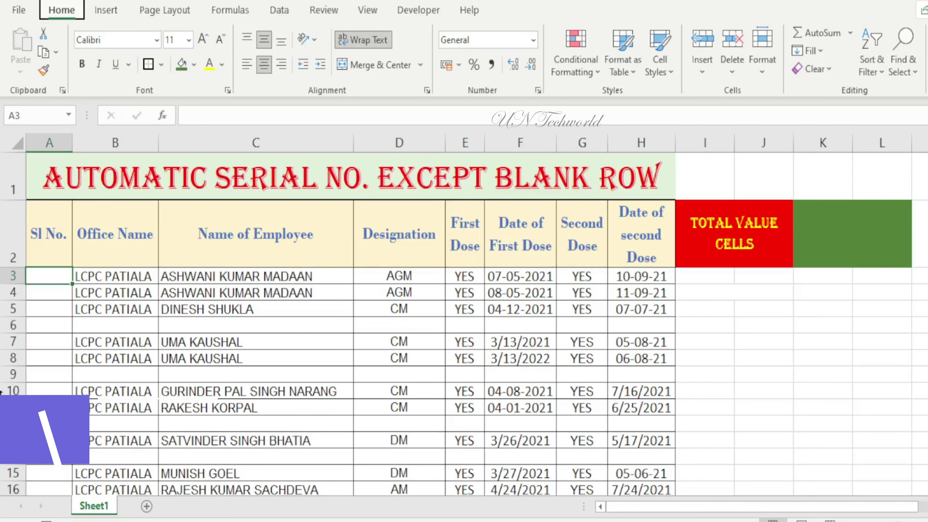
Step: Scroll through the table, selecting the green total-value cell and the first Sl No. cell
{"action": "scroll", "coordinate": [56, 379], "scroll_direction": "down", "scroll_amount": 2}
{"action": "scroll", "coordinate": [55, 379], "scroll_direction": "down", "scroll_amount": 2}
{"action": "scroll", "coordinate": [56, 379], "scroll_direction": "down", "scroll_amount": 3}
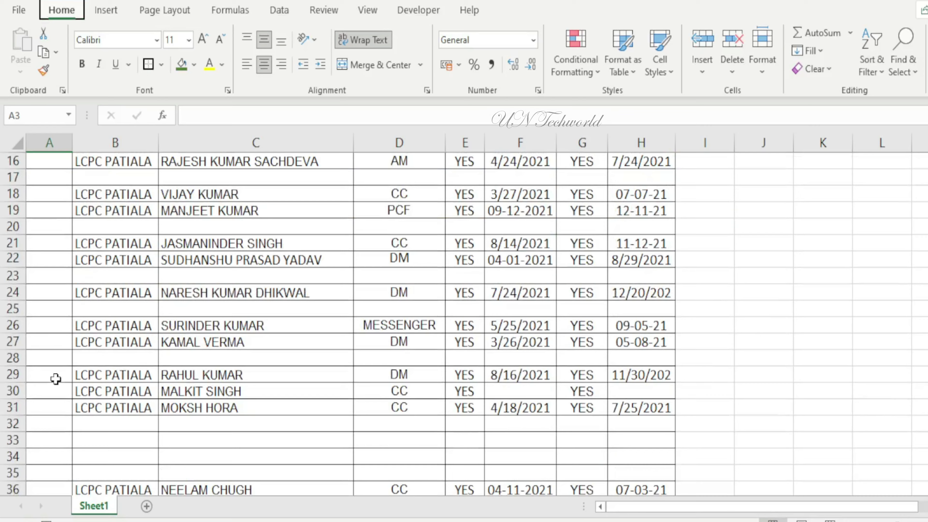
{"action": "scroll", "coordinate": [56, 380], "scroll_direction": "down", "scroll_amount": 3}
{"action": "scroll", "coordinate": [56, 379], "scroll_direction": "up", "scroll_amount": 7}
{"action": "scroll", "coordinate": [55, 380], "scroll_direction": "up", "scroll_amount": 2}
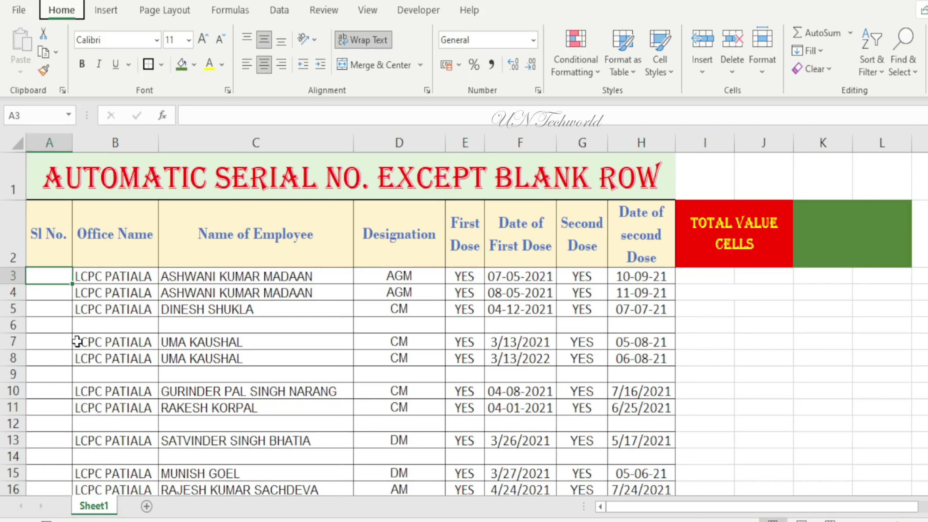
{"action": "left_click", "coordinate": [848, 233]}
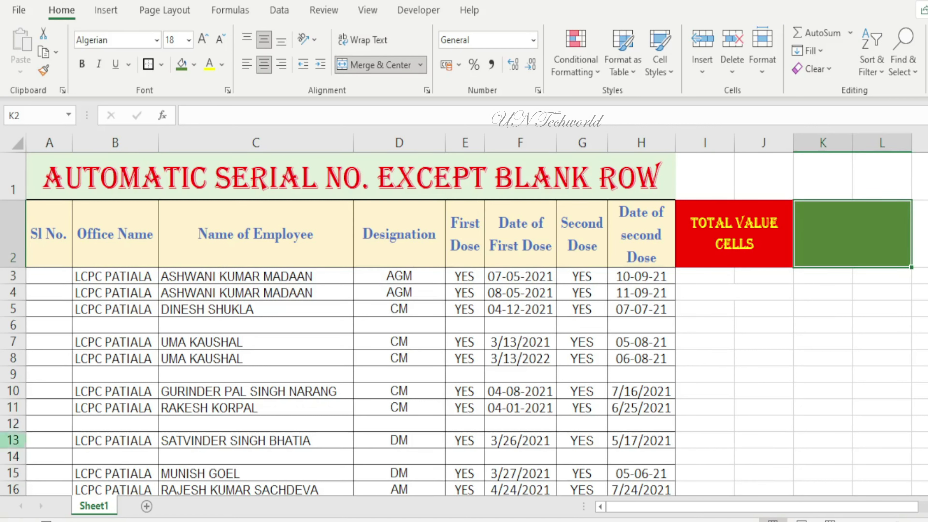
{"action": "left_click", "coordinate": [60, 277]}
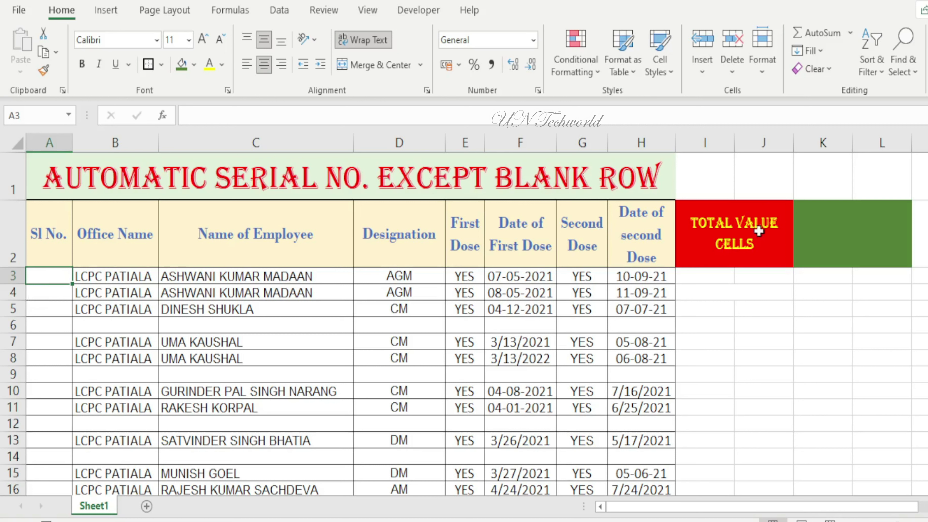
Step: Enter =COUNTA(B3:B200) in K2 so it counts the 53 Office Name entries
{"action": "left_click", "coordinate": [858, 224]}
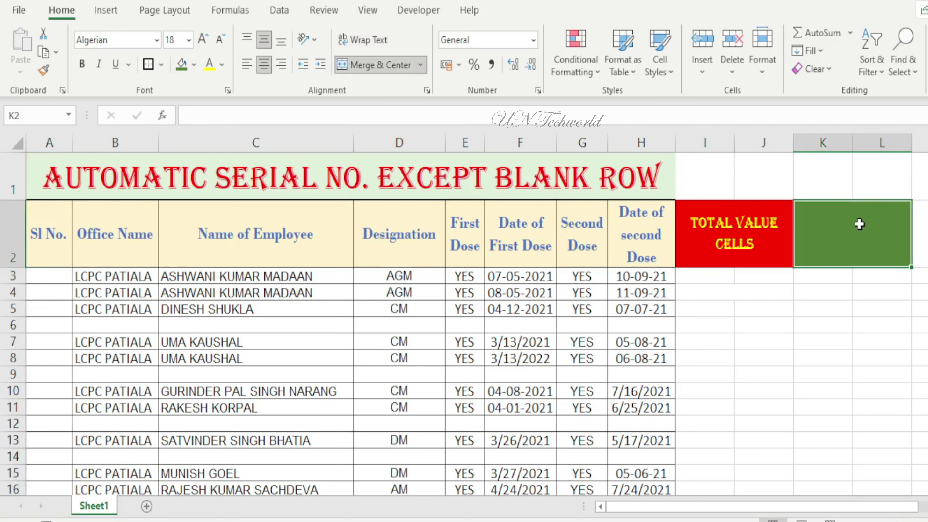
{"action": "type", "text": "="}
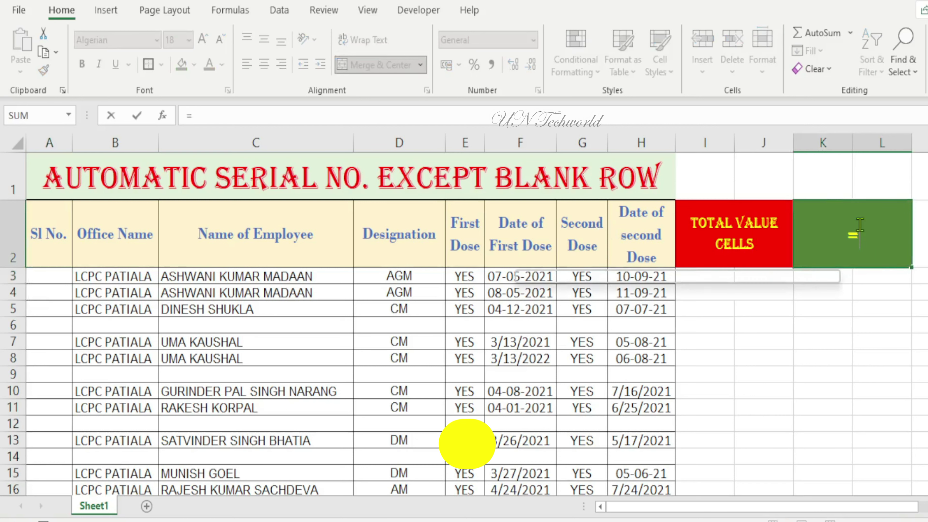
{"action": "type", "text": "counta"}
{"action": "key", "text": "Tab"}
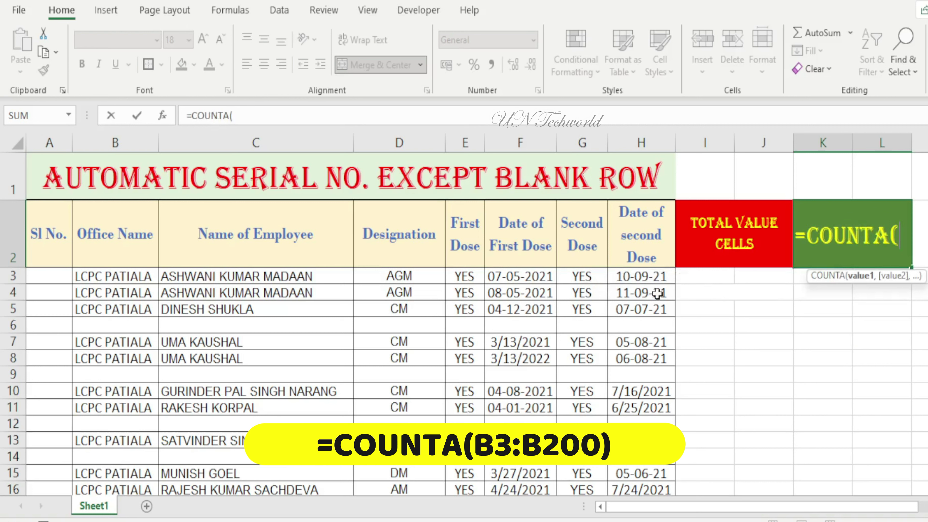
{"action": "left_click", "coordinate": [110, 278]}
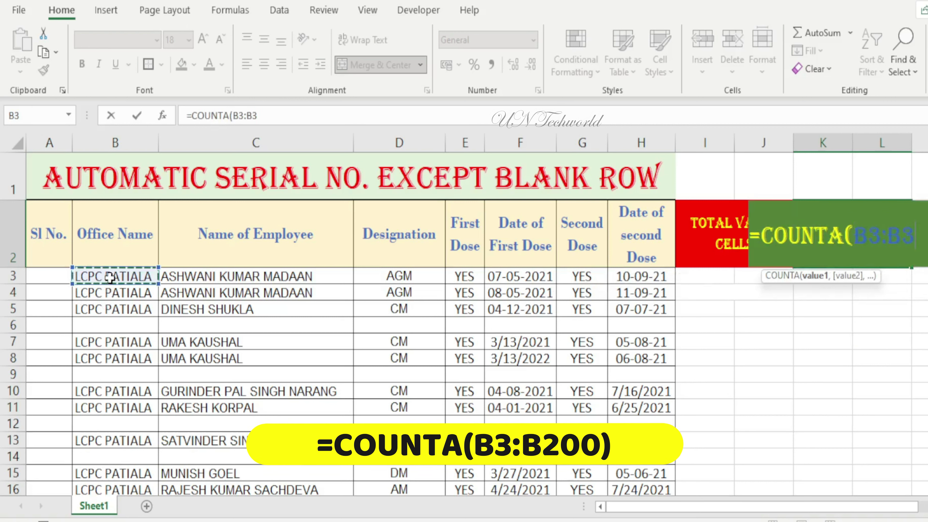
{"action": "type", "text": "B"}
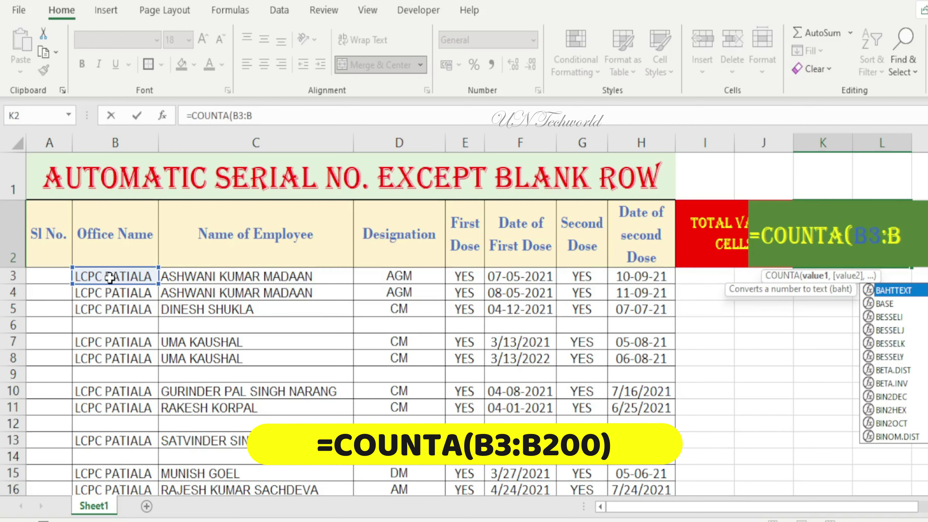
{"action": "type", "text": "200)"}
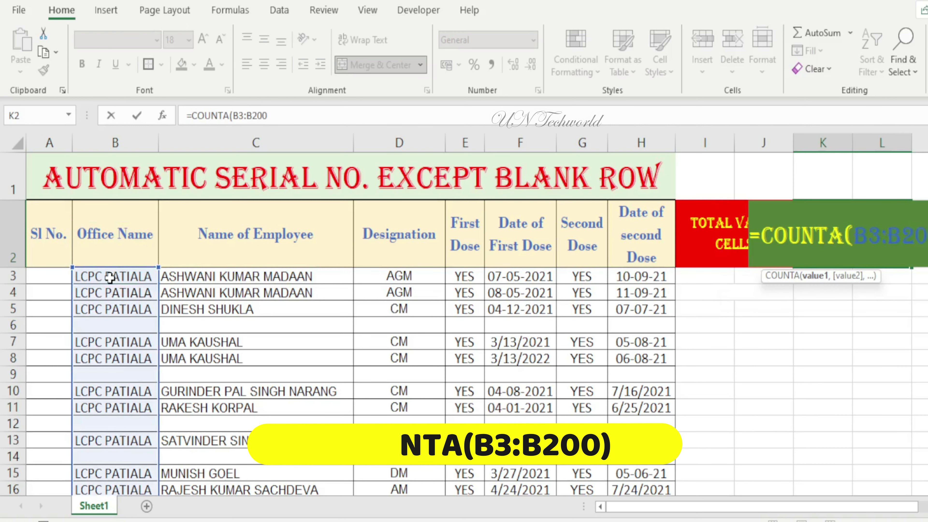
{"action": "key", "text": "Return"}
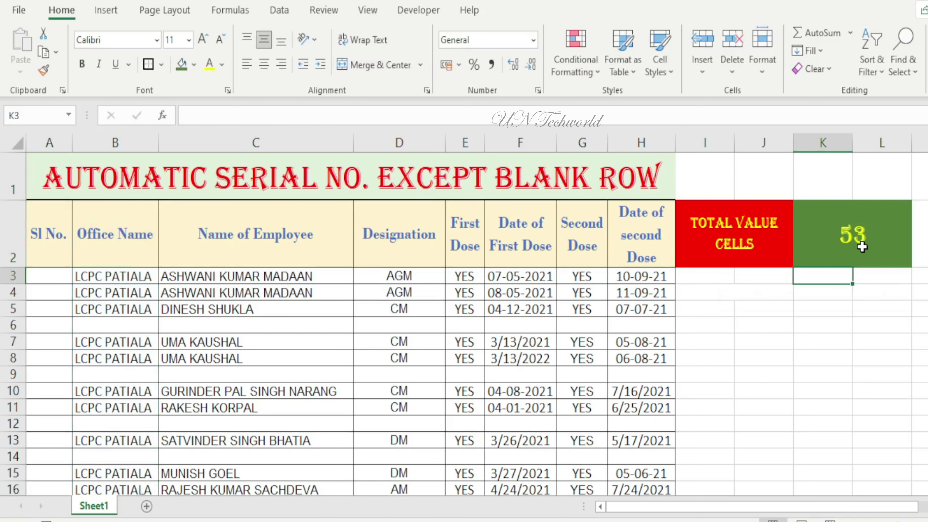
Step: Enter =IF(B3="","",COUNTA($B$3:B3)) in A3, with the range start absolute, showing 1
{"action": "left_click", "coordinate": [68, 274]}
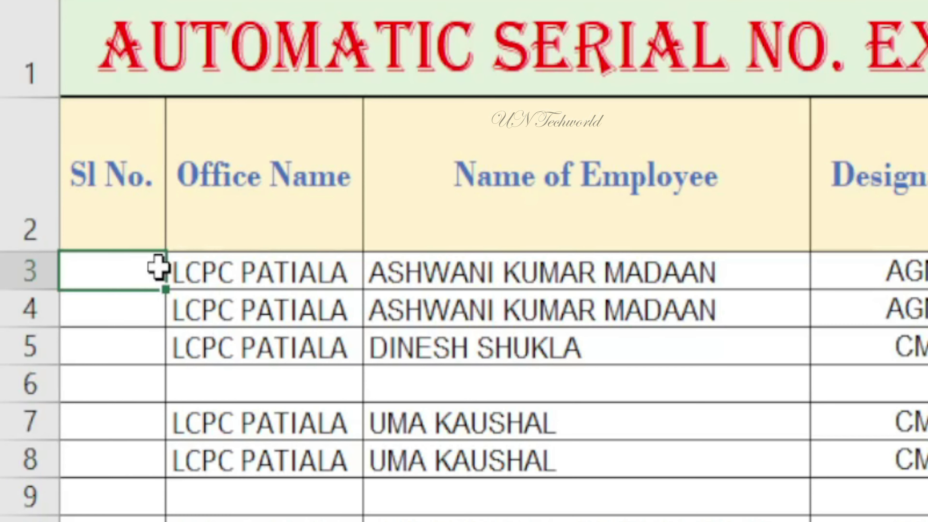
{"action": "type", "text": "="}
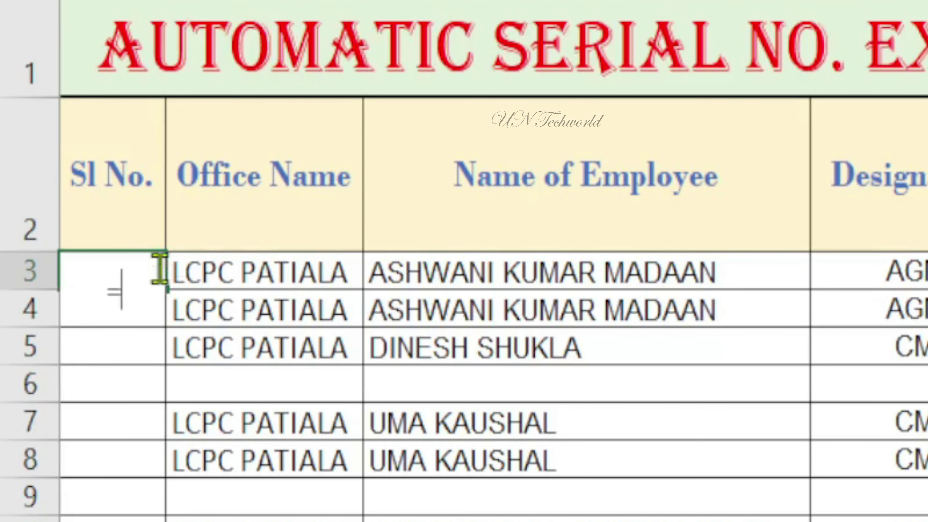
{"action": "type", "text": "if("}
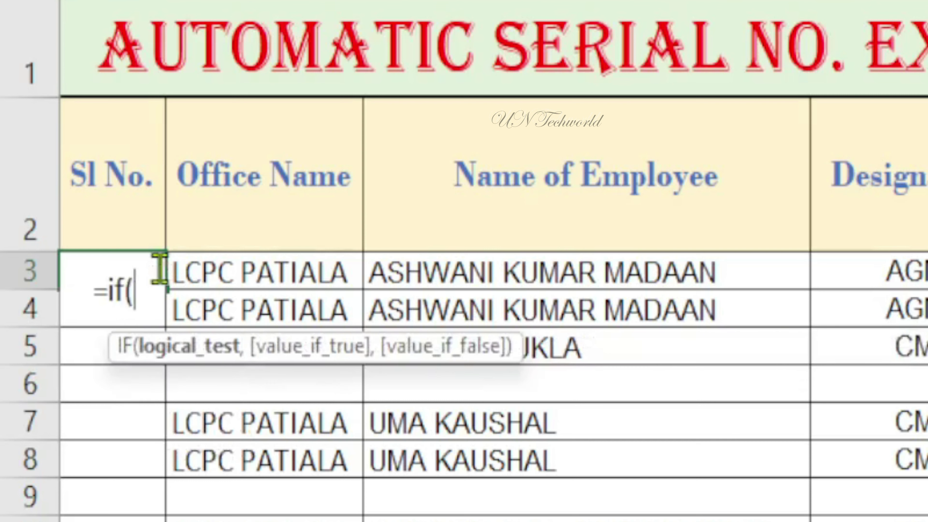
{"action": "left_click", "coordinate": [290, 272]}
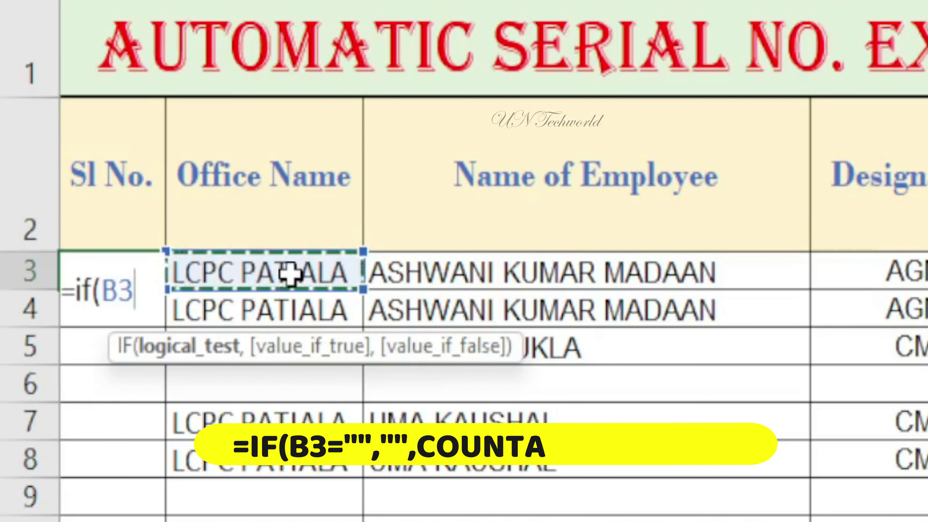
{"action": "type", "text": "="}
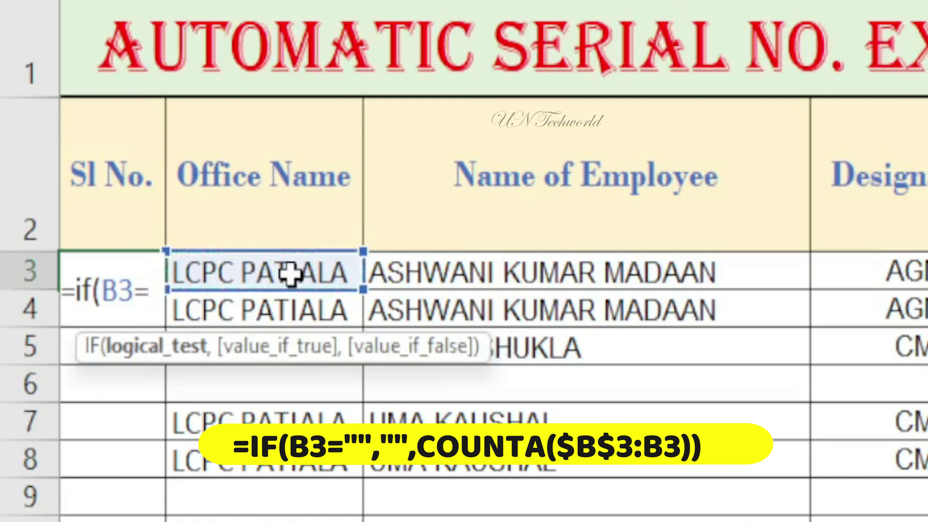
{"action": "type", "text": "\""}
{"action": "type", "text": "\""}
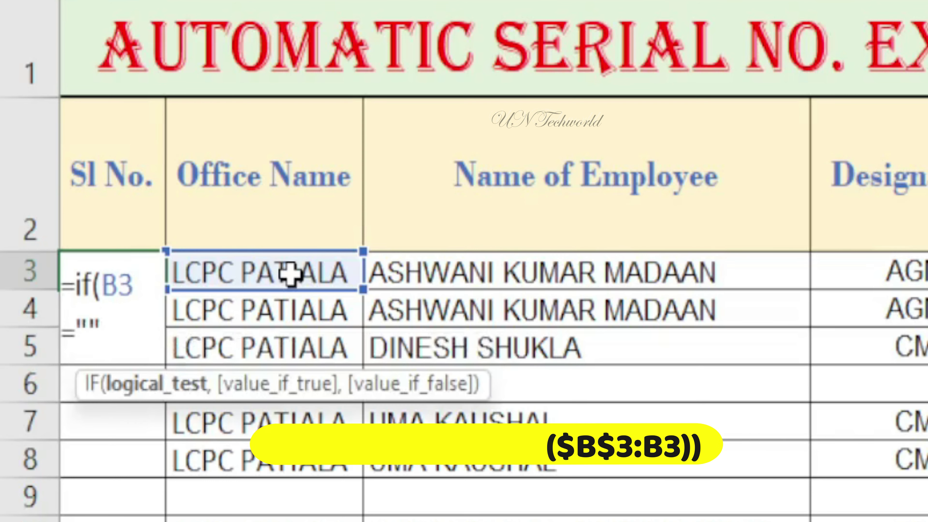
{"action": "type", "text": ","}
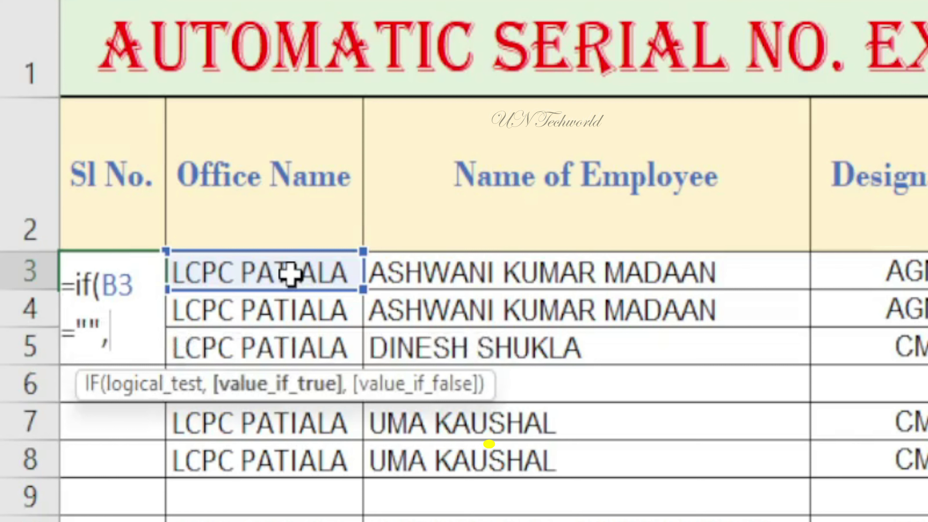
{"action": "type", "text": "\"\""}
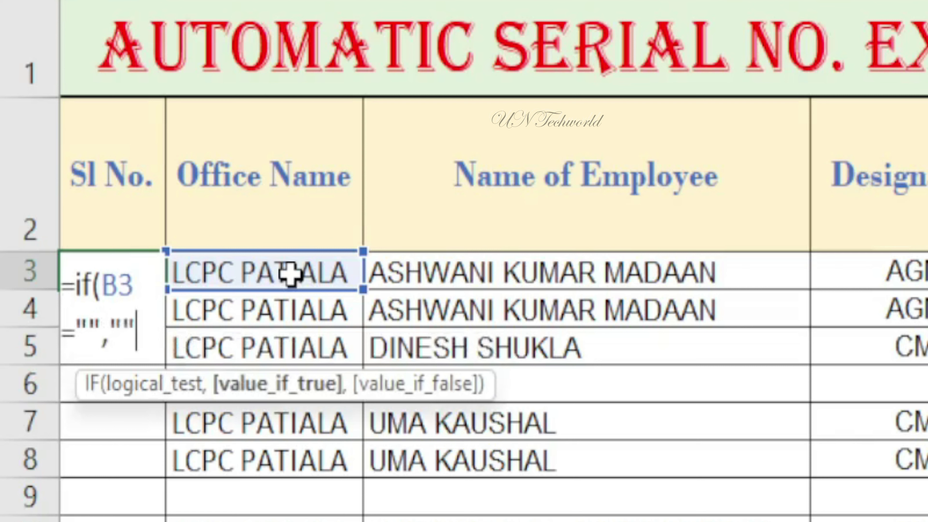
{"action": "type", "text": ","}
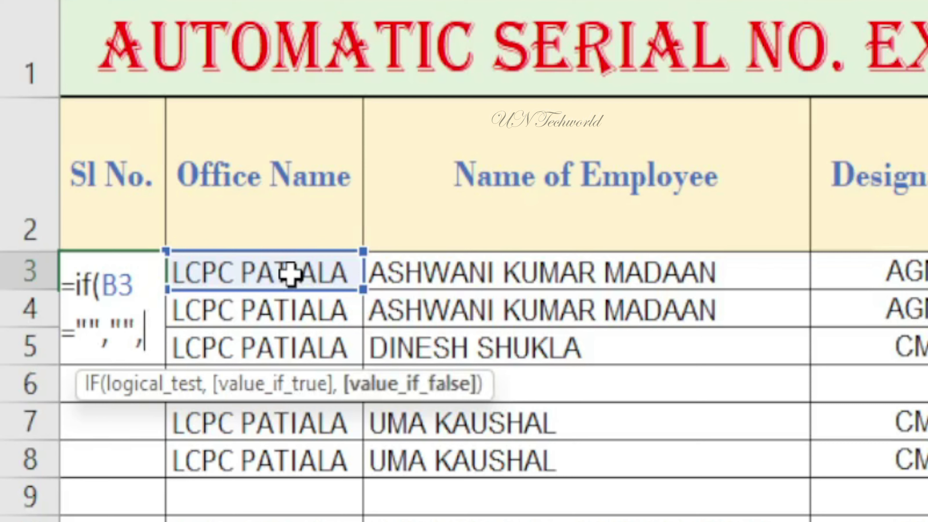
{"action": "type", "text": "coun"}
{"action": "key", "text": "Down"}
{"action": "key", "text": "Tab"}
{"action": "left_click", "coordinate": [291, 274]}
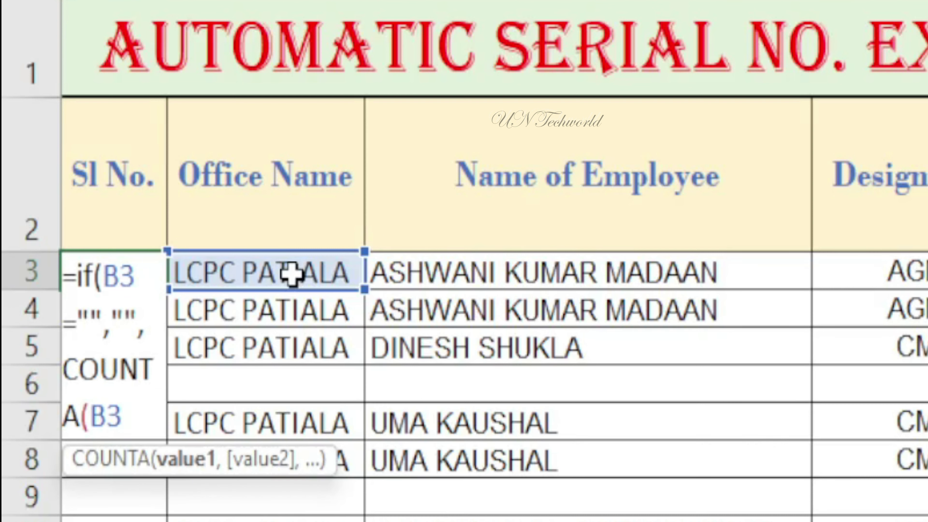
{"action": "key", "text": "F4"}
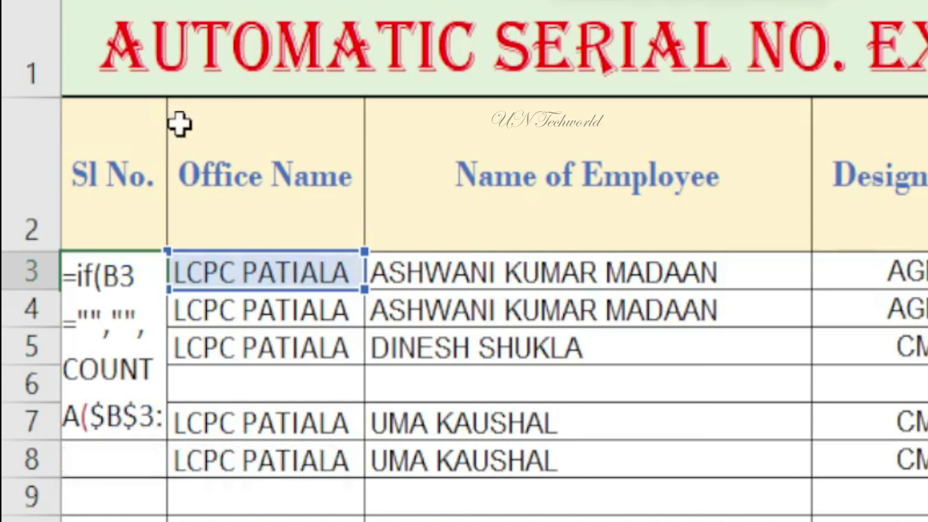
{"action": "left_click", "coordinate": [273, 261]}
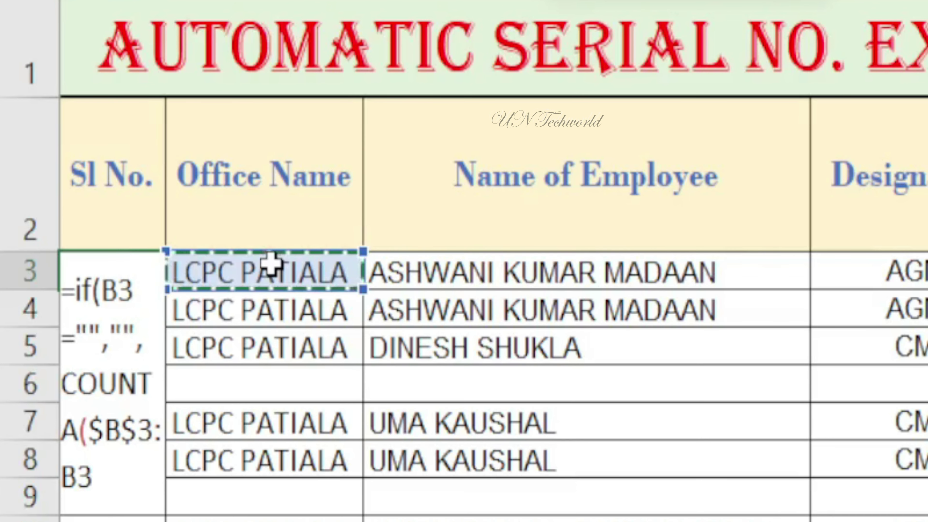
{"action": "type", "text": "))"}
{"action": "key", "text": "Return"}
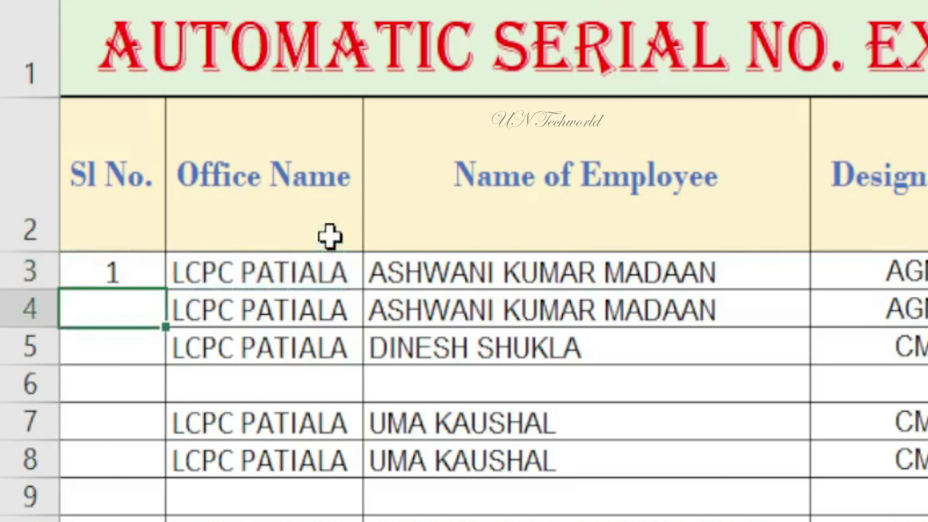
Step: Copy A3's serial-number formula down column A so filled rows number 1 to 53
{"action": "left_click", "coordinate": [132, 267]}
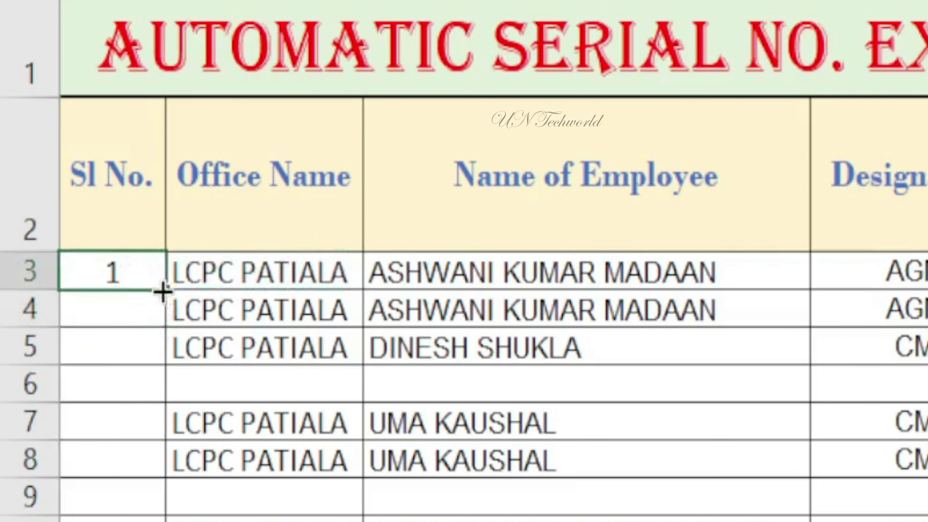
{"action": "left_click_drag", "start_coordinate": [163, 291], "coordinate": [151, 436]}
{"action": "left_click", "coordinate": [56, 340]}
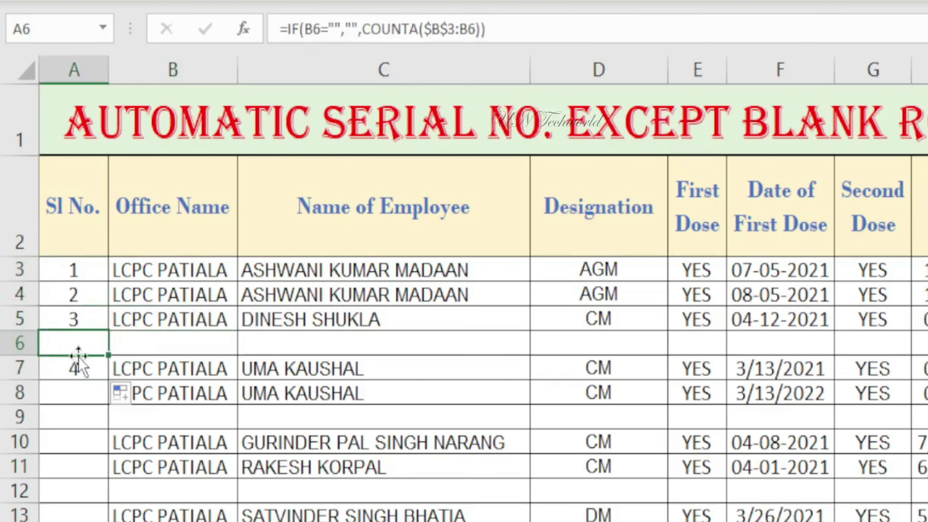
{"action": "mouse_move", "coordinate": [84, 270]}
{"action": "left_mouse_down"}
{"action": "mouse_move", "coordinate": [91, 370]}
{"action": "mouse_move", "coordinate": [73, 519]}
{"action": "left_mouse_up"}
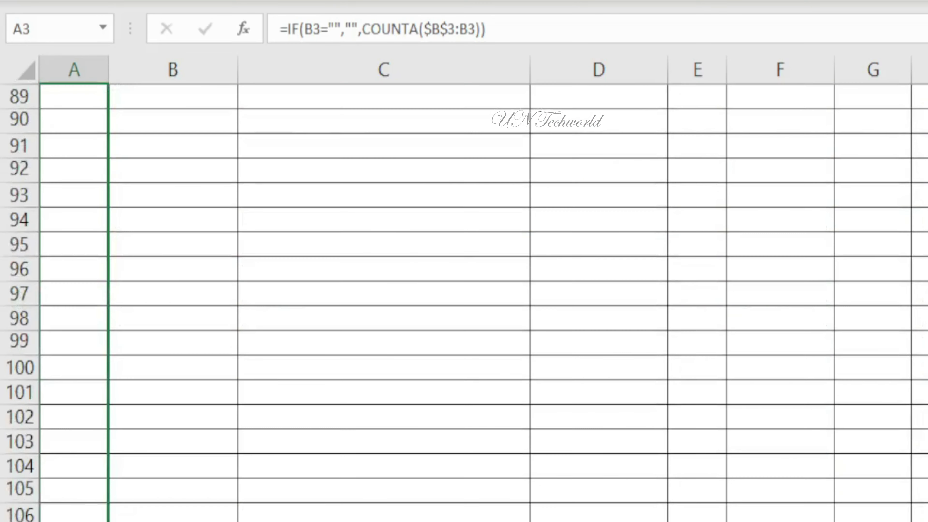
{"action": "scroll", "coordinate": [344, 365], "scroll_direction": "up", "scroll_amount": 8}
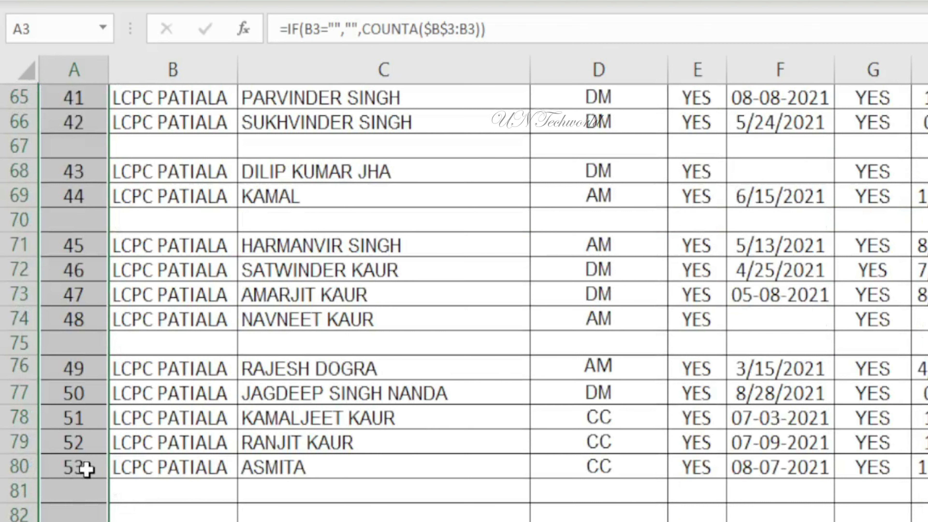
{"action": "scroll", "coordinate": [771, 387], "scroll_direction": "up", "scroll_amount": 6}
{"action": "scroll", "coordinate": [841, 325], "scroll_direction": "up", "scroll_amount": 8}
{"action": "scroll", "coordinate": [841, 325], "scroll_direction": "up", "scroll_amount": 7}
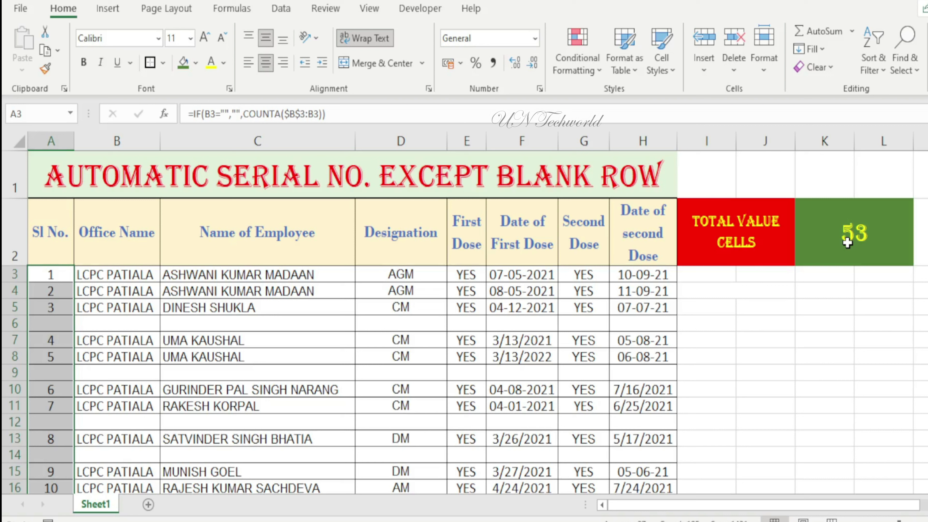
Step: Fill row 5's employee record into blank row 6, then check the 54 total and A4's formula
{"action": "mouse_move", "coordinate": [96, 309]}
{"action": "left_mouse_down"}
{"action": "mouse_move", "coordinate": [199, 319]}
{"action": "mouse_move", "coordinate": [678, 318]}
{"action": "mouse_move", "coordinate": [678, 326]}
{"action": "left_mouse_up"}
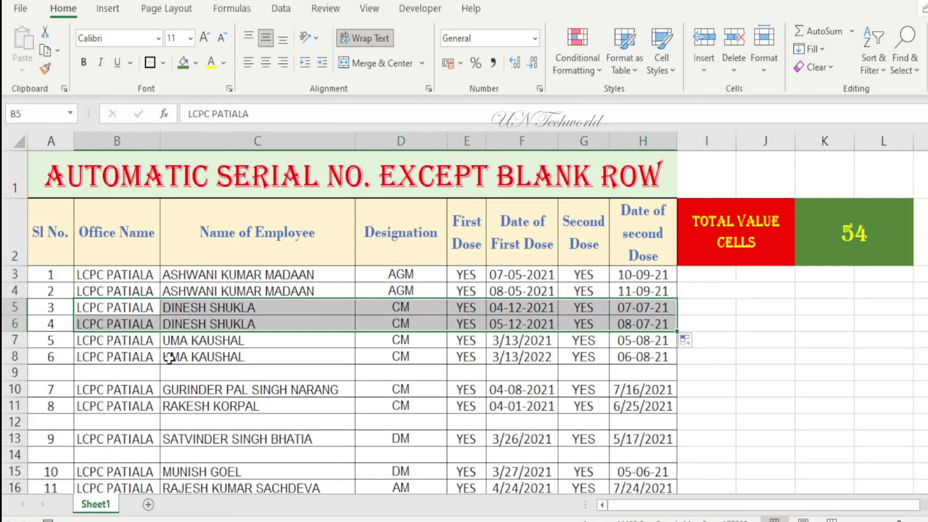
{"action": "left_click", "coordinate": [859, 248]}
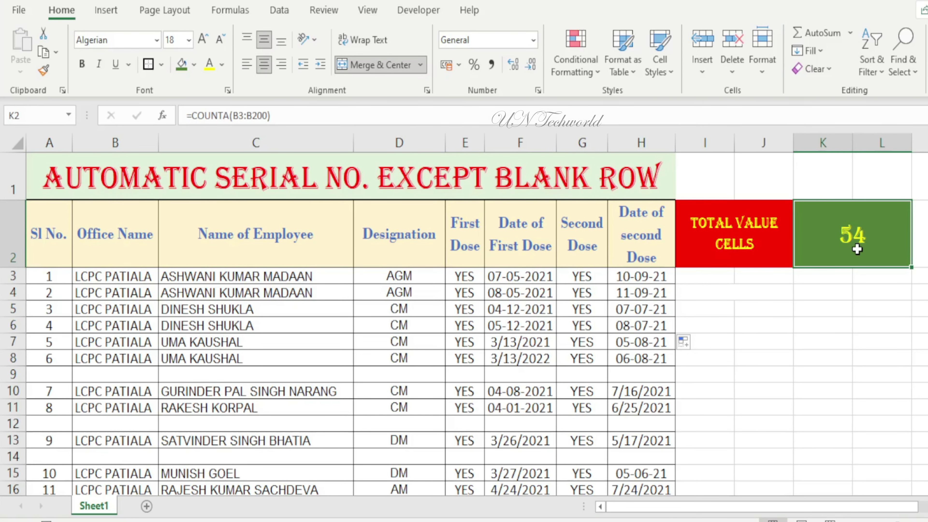
{"action": "left_click", "coordinate": [52, 297]}
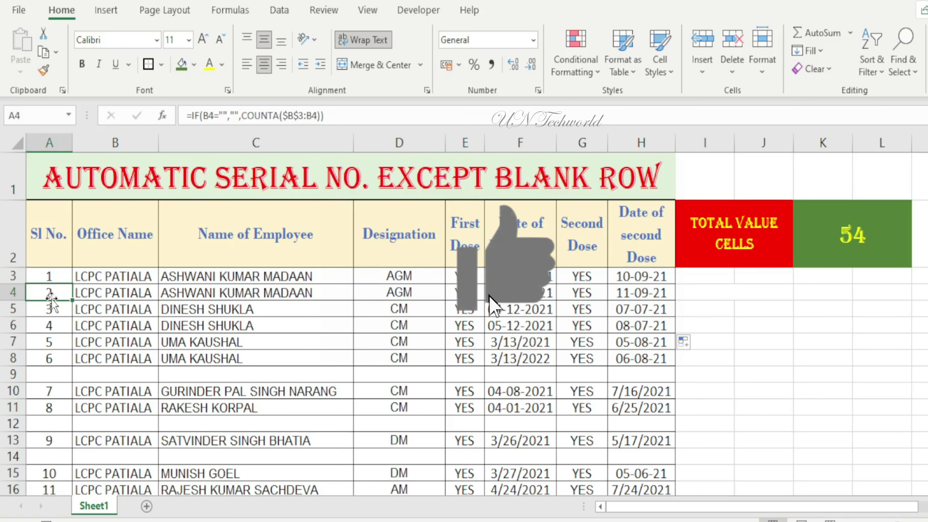